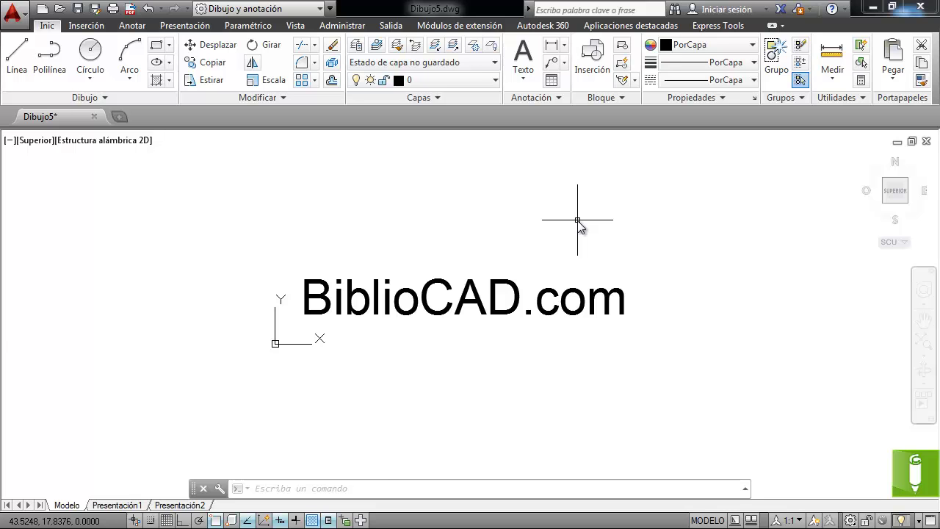
- Delete the BiblioCAD.com text and pan the view so the slanted lines are visible
{"action": "key", "text": "Delete"}
{"action": "middle_click_drag", "start_coordinate": [361, 287], "coordinate": [304, 296]}
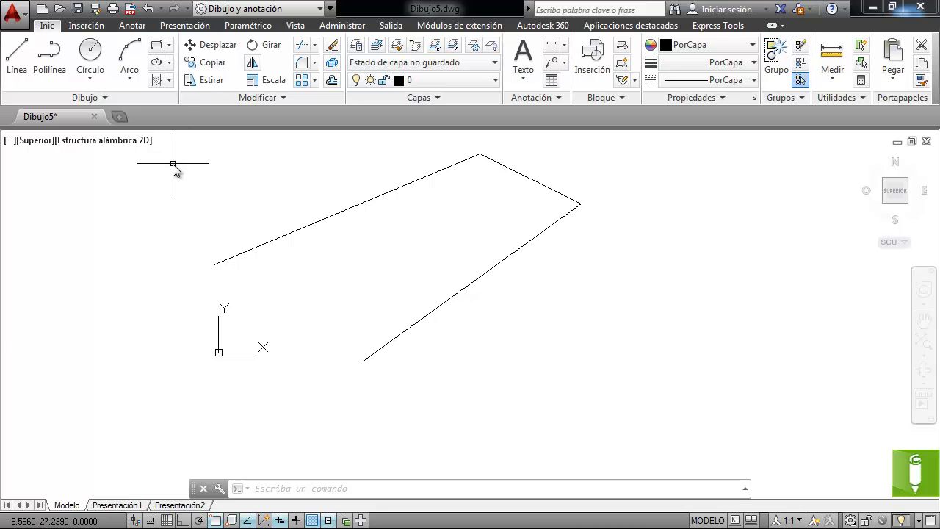
- Draw a horizontal rectangle from the slanted line's lower endpoint up to an opposite corner on the right
{"action": "left_click", "coordinate": [156, 45]}
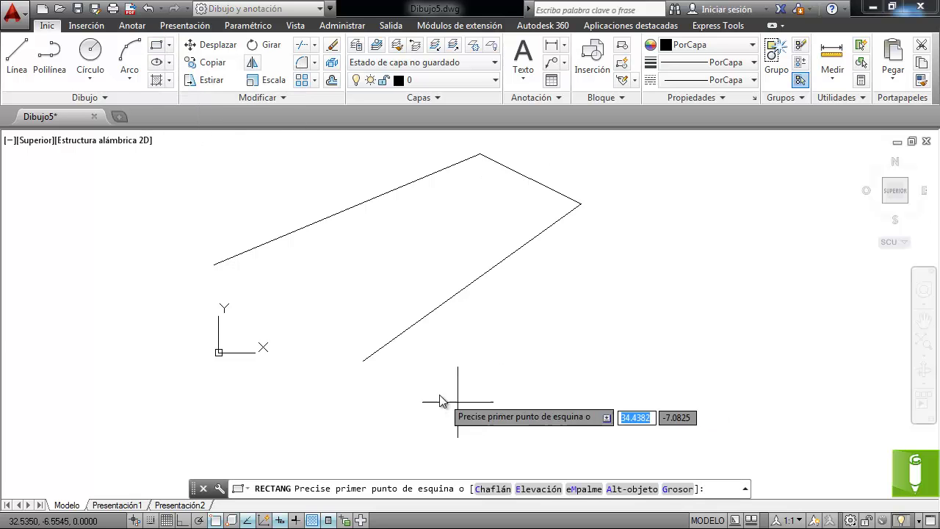
{"action": "left_click", "coordinate": [362, 360]}
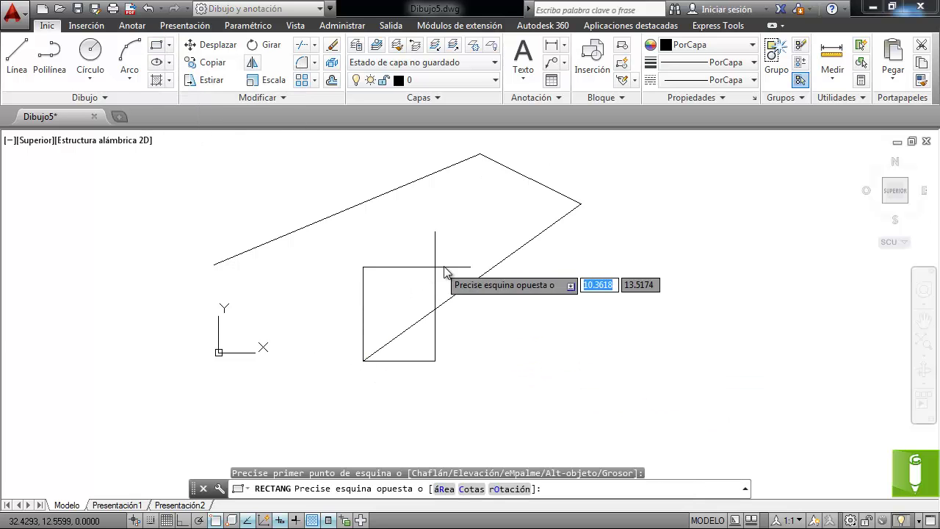
{"action": "left_click", "coordinate": [515, 301]}
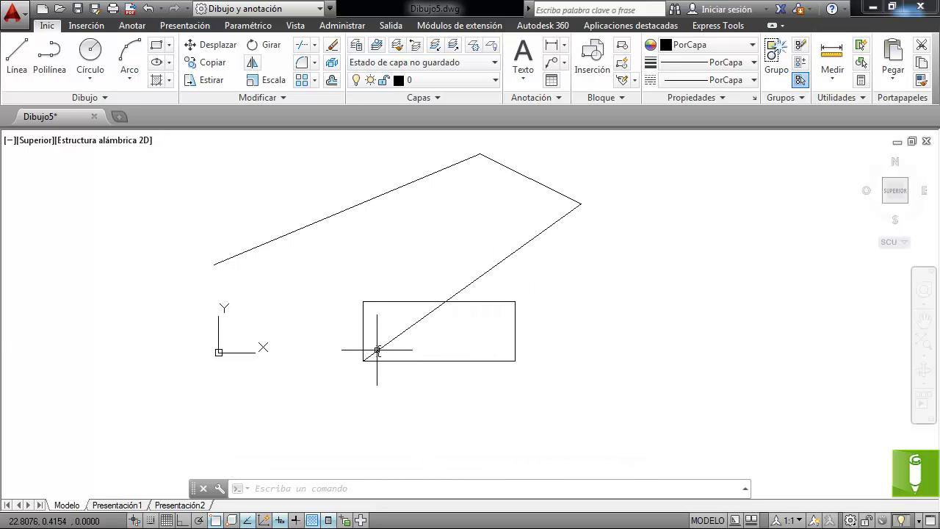
{"action": "scroll", "coordinate": [460, 227], "scroll_direction": "up", "scroll_amount": 2}
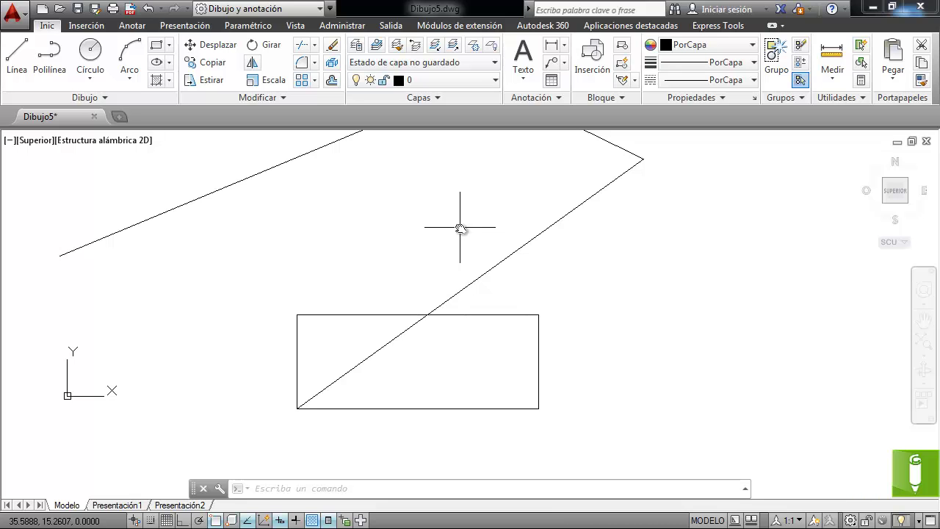
- Rotate the rectangle about its lower-left corner, aiming the angle toward the slanted line
{"action": "left_click", "coordinate": [272, 47]}
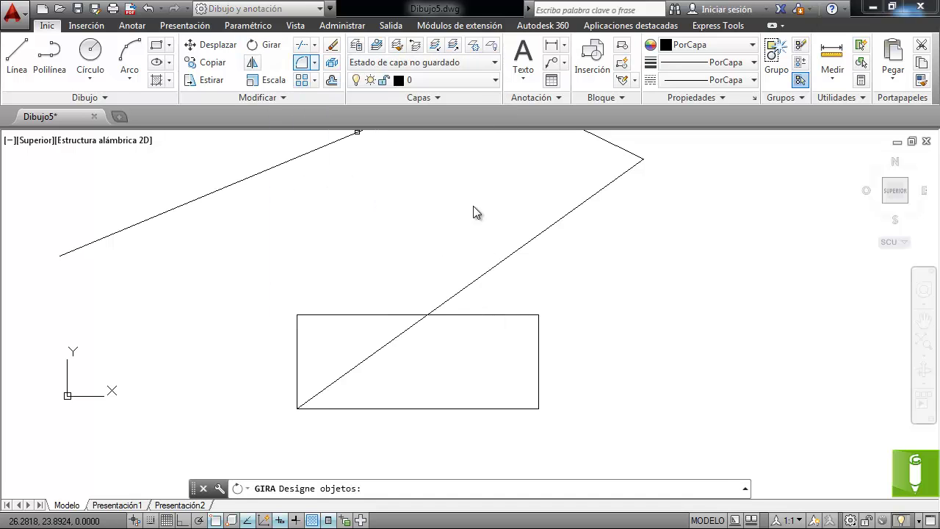
{"action": "left_click", "coordinate": [554, 351]}
{"action": "left_click", "coordinate": [491, 379]}
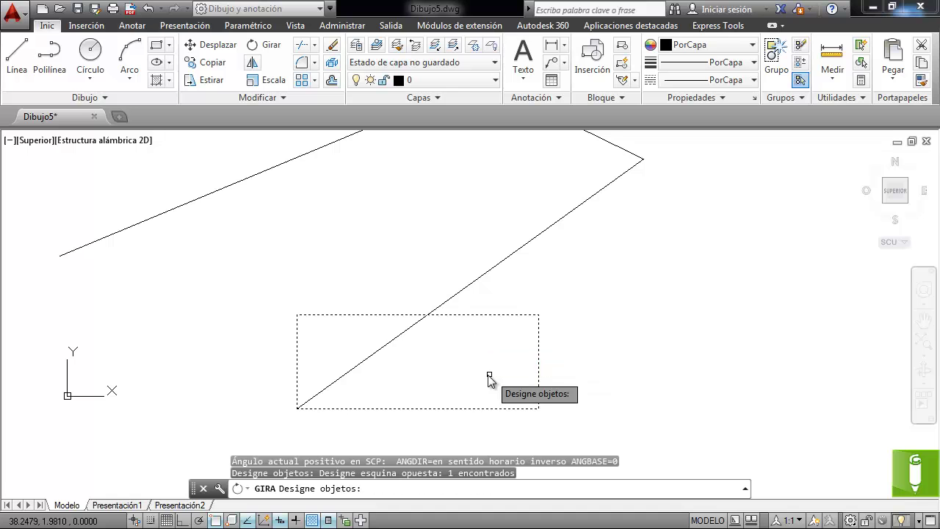
{"action": "key", "text": "Return"}
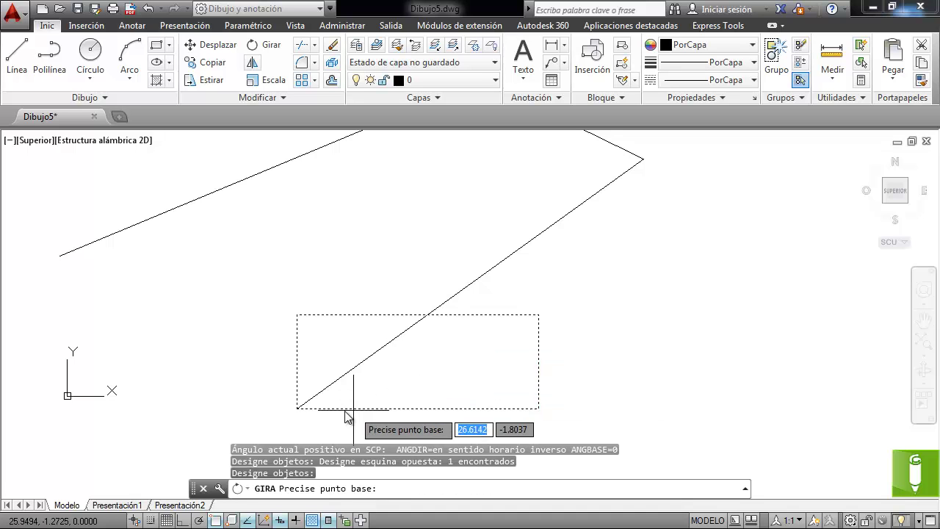
{"action": "left_click", "coordinate": [298, 410]}
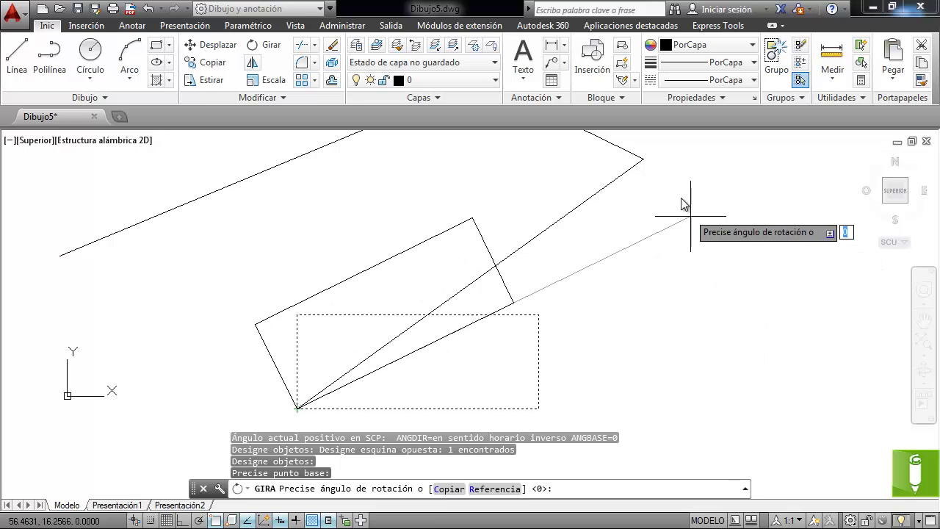
{"action": "left_click", "coordinate": [643, 159]}
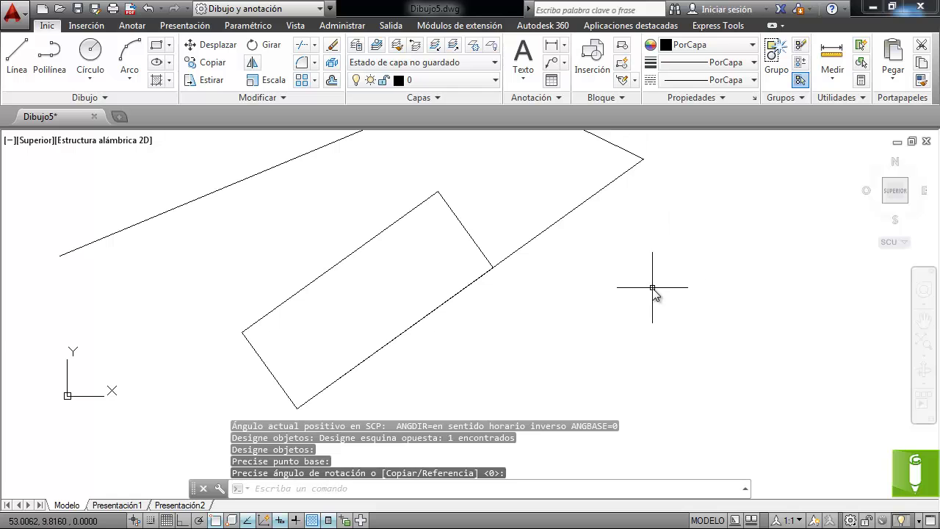
- Undo the rectangle's rotation and recentre it in the view
{"action": "left_click", "coordinate": [149, 8]}
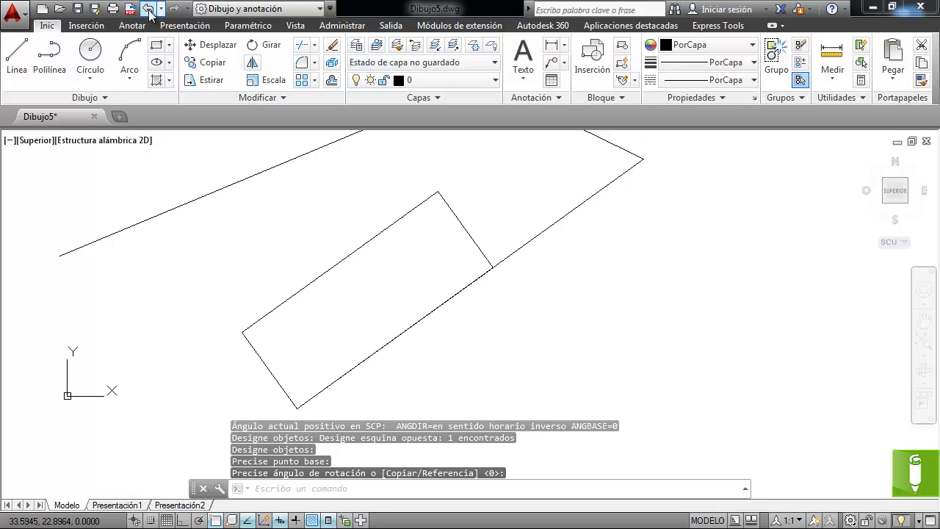
{"action": "scroll", "coordinate": [598, 277], "scroll_direction": "down", "scroll_amount": 2}
{"action": "middle_click_drag", "start_coordinate": [608, 279], "coordinate": [556, 203]}
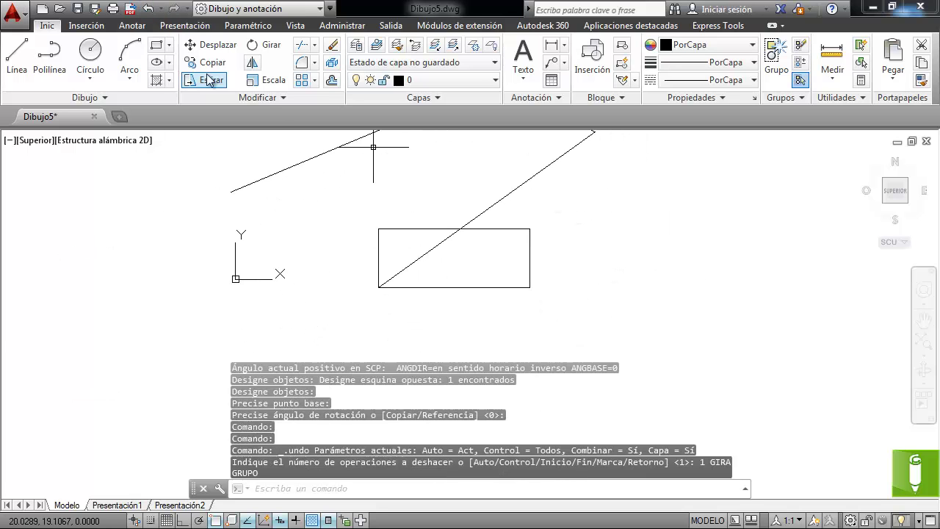
- Begin rotating the selected rectangle, then cancel the attempt
{"action": "left_click", "coordinate": [261, 44]}
{"action": "left_click", "coordinate": [624, 323]}
{"action": "left_click", "coordinate": [462, 277]}
{"action": "key", "text": "Return"}
{"action": "left_click", "coordinate": [454, 287]}
{"action": "key", "text": "Escape"}
- Rotate the rectangle about its lower-left corner so it tilts down to the right
{"action": "key", "text": "Return"}
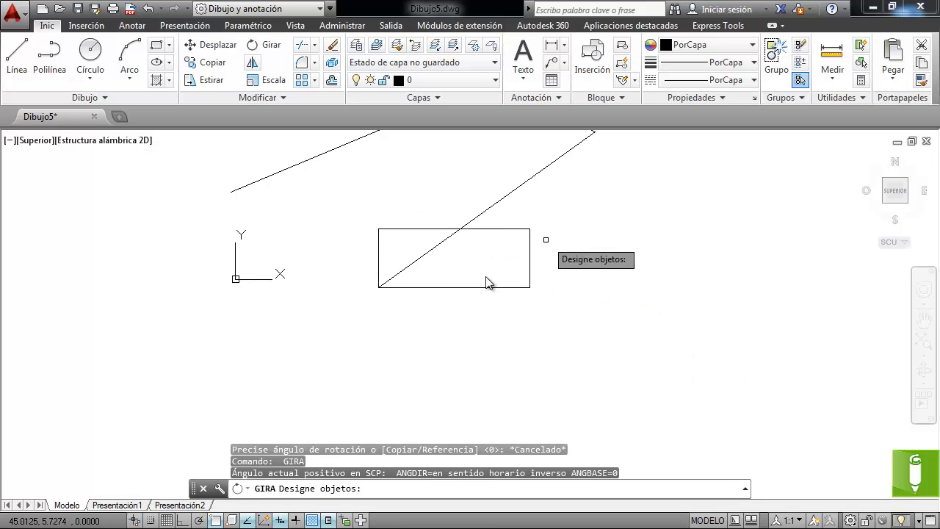
{"action": "left_click", "coordinate": [487, 281]}
{"action": "left_click", "coordinate": [396, 316]}
{"action": "key", "text": "Return"}
{"action": "left_click", "coordinate": [379, 286]}
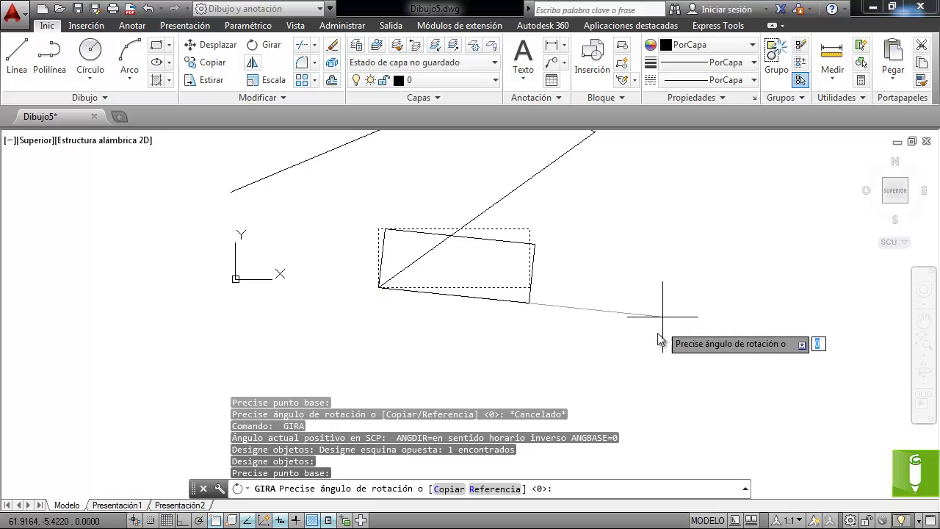
{"action": "left_click", "coordinate": [528, 373]}
{"action": "mouse_move", "coordinate": [669, 232]}
{"action": "middle_mouse_down"}
{"action": "mouse_move", "coordinate": [714, 264]}
{"action": "mouse_move", "coordinate": [712, 283]}
{"action": "middle_mouse_up"}
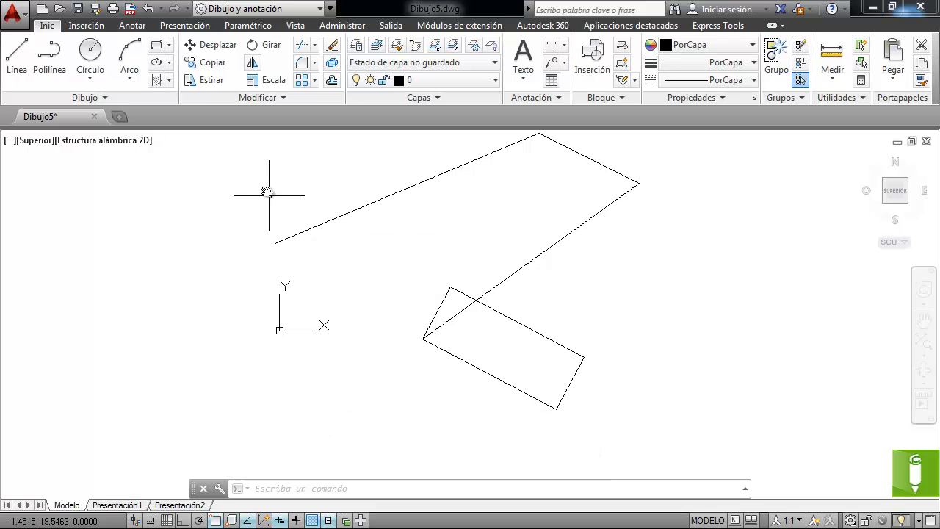
- Start rotating the rectangle with its corner on the slanted line as the base point
{"action": "left_click", "coordinate": [264, 45]}
{"action": "left_click", "coordinate": [610, 305]}
{"action": "left_click", "coordinate": [499, 387]}
{"action": "key", "text": "Return"}
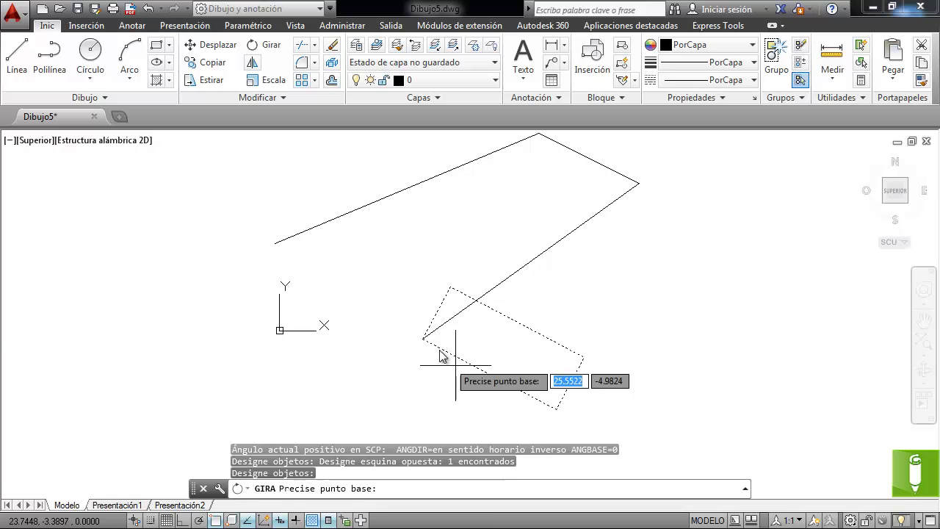
{"action": "left_click", "coordinate": [423, 340]}
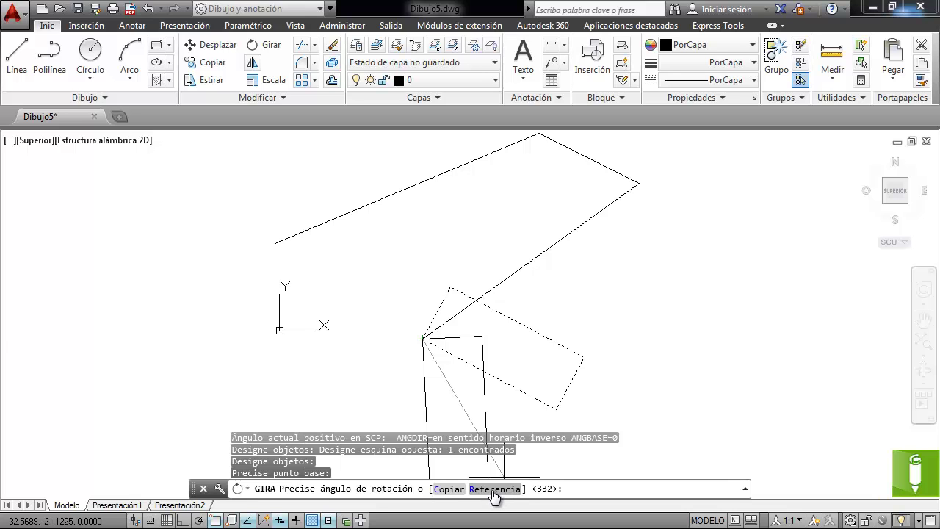
- Use the Reference option with the long edge's endpoints to align that edge with the slanted line
{"action": "type", "text": "r"}
{"action": "key", "text": "Return"}
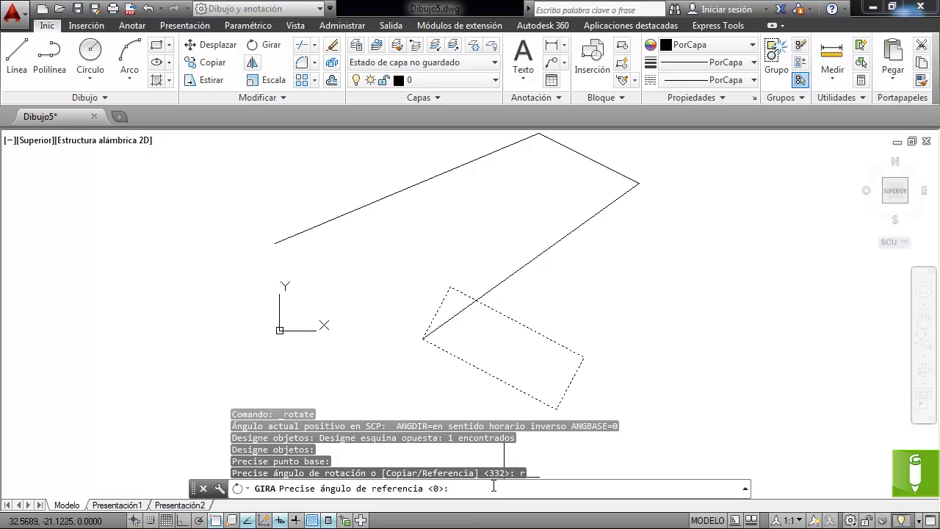
{"action": "left_click", "coordinate": [422, 339]}
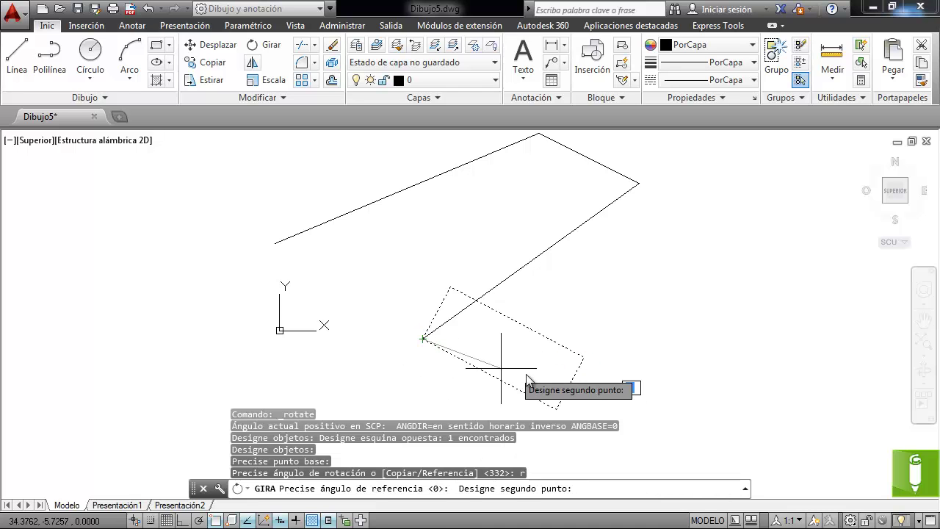
{"action": "left_click", "coordinate": [556, 409]}
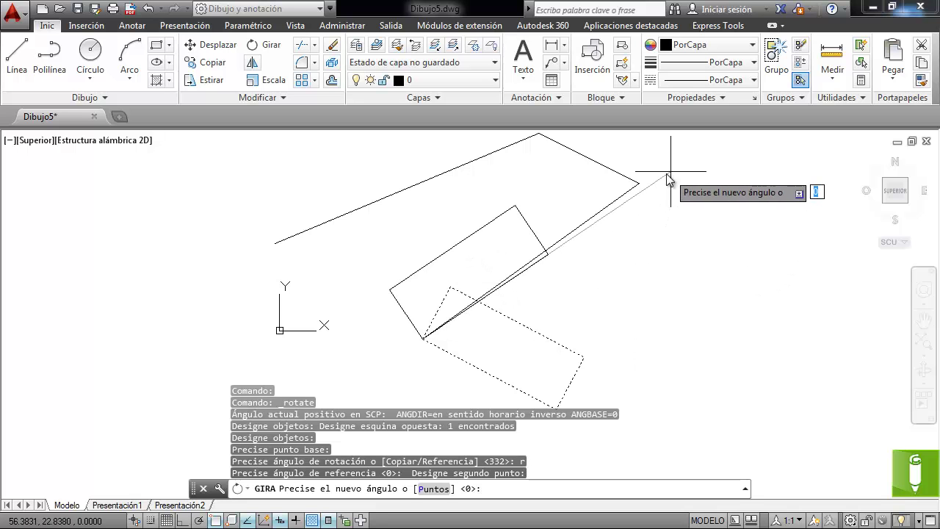
{"action": "left_click", "coordinate": [639, 182]}
{"action": "middle_click_drag", "start_coordinate": [703, 258], "coordinate": [703, 318]}
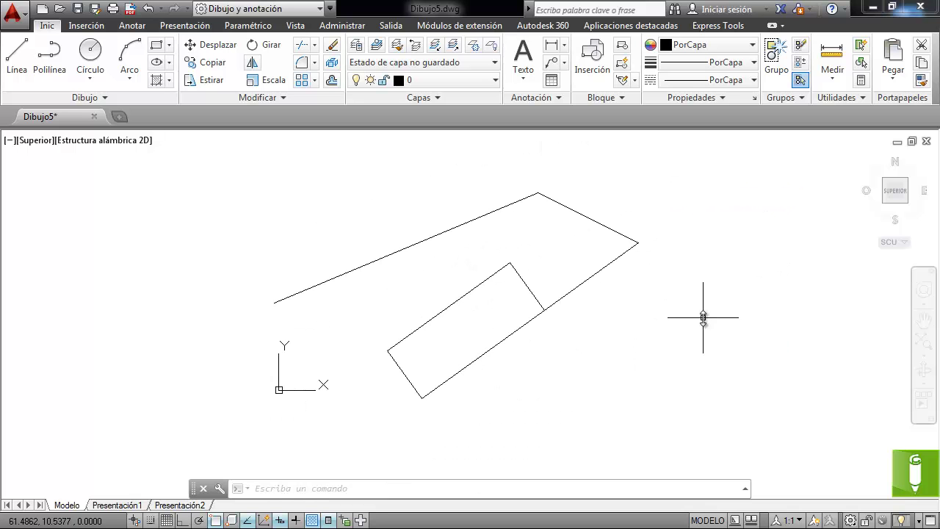